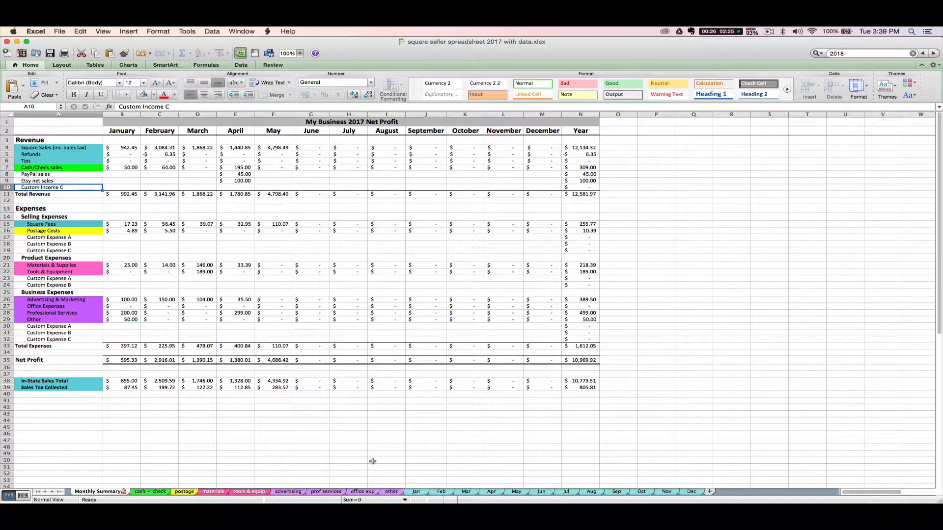
Switch to the empty 'office exp' Office Expenses sheet
{"action": "left_click", "coordinate": [357, 491]}
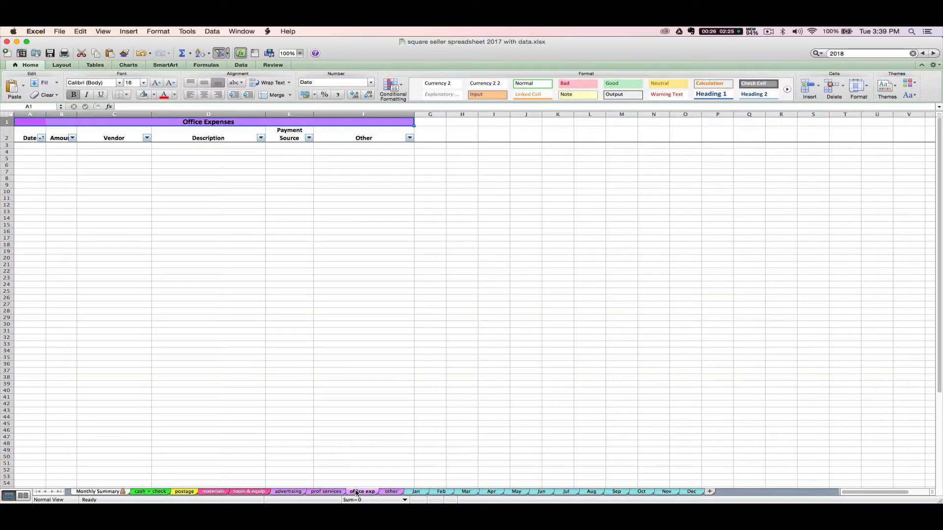
On Professional Services, type a trial row 6 with date 4/, amount 1, vendor 'professional headshots'
{"action": "left_click", "coordinate": [329, 492]}
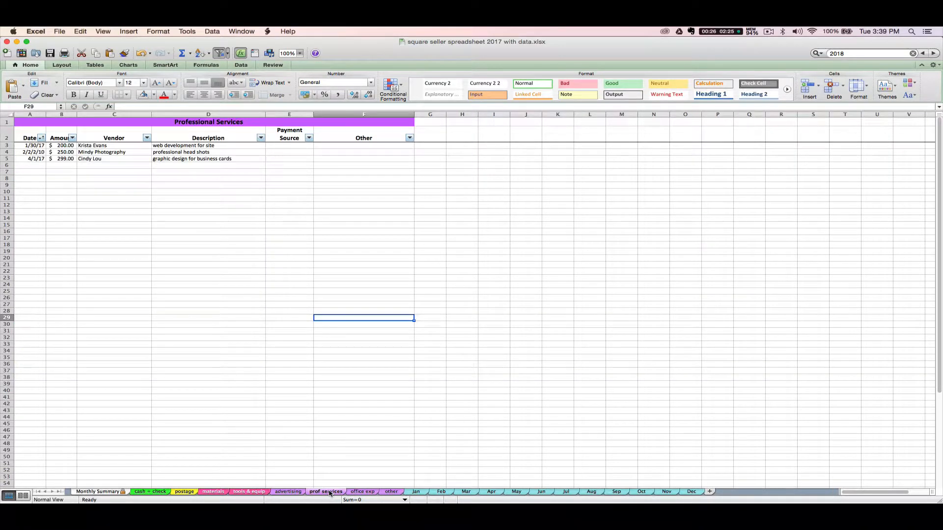
{"action": "left_click", "coordinate": [39, 165]}
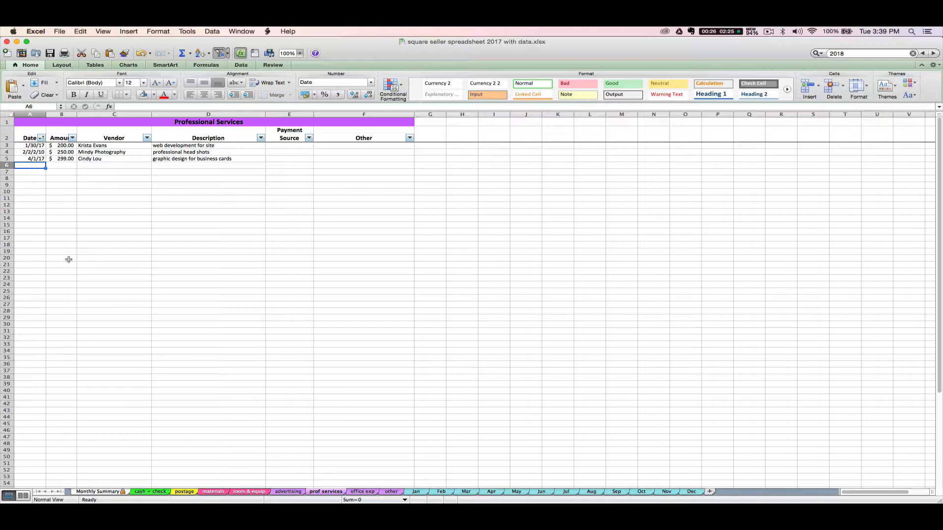
{"action": "type", "text": "4/20"}
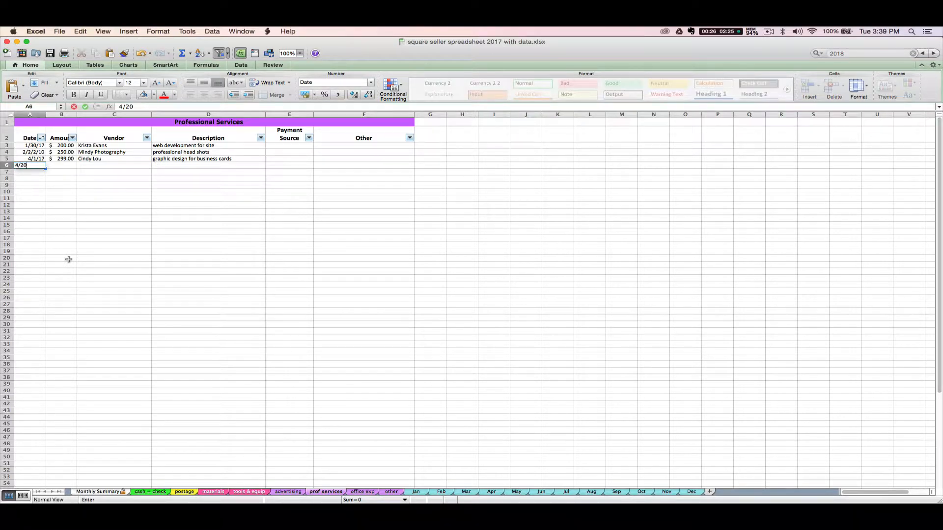
{"action": "key", "text": "Tab"}
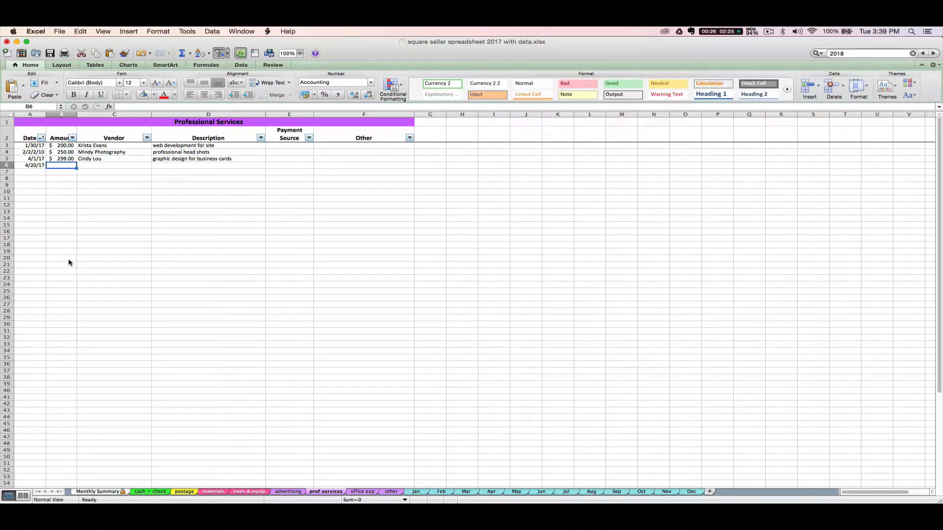
{"action": "type", "text": "150"}
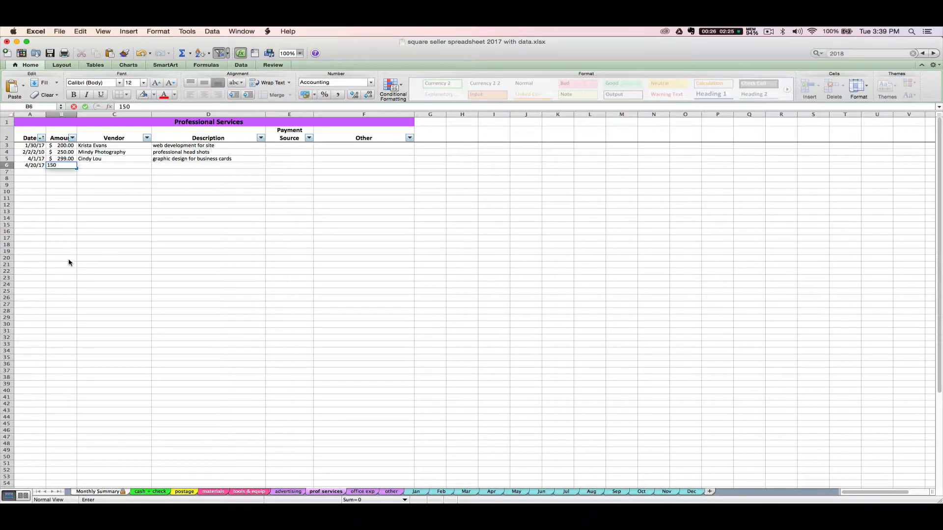
{"action": "key", "text": "Tab"}
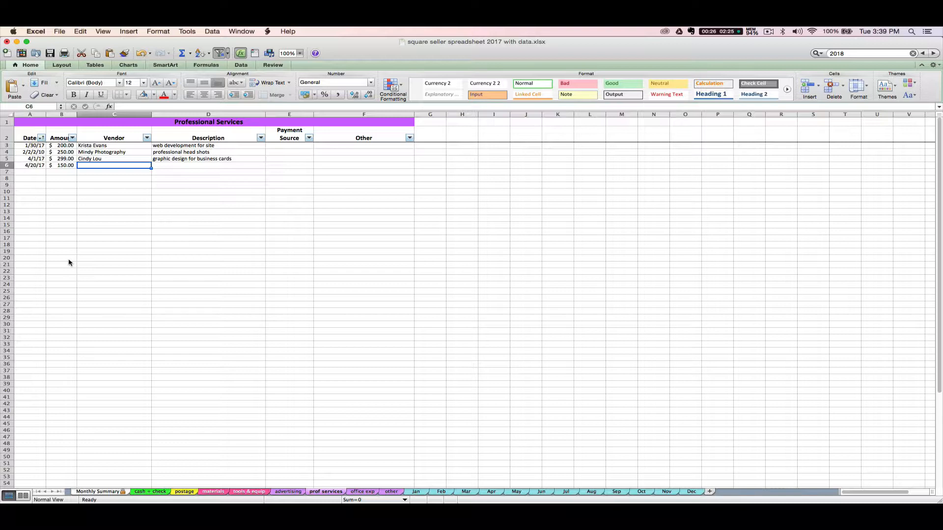
{"action": "type", "text": "professional h"}
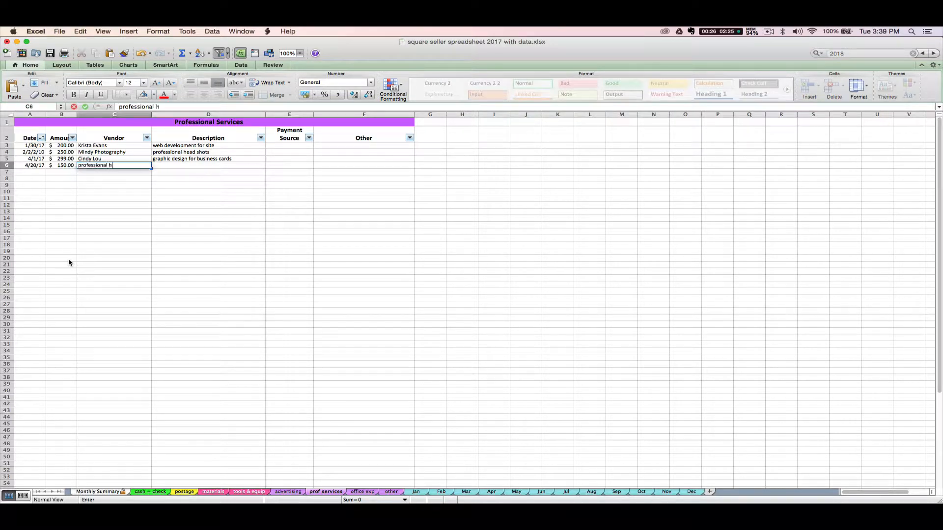
{"action": "type", "text": "eadshots"}
Clear the trial vendor, amount and date from C6, B6 and A6
{"action": "left_click", "coordinate": [108, 220]}
{"action": "left_click", "coordinate": [95, 165]}
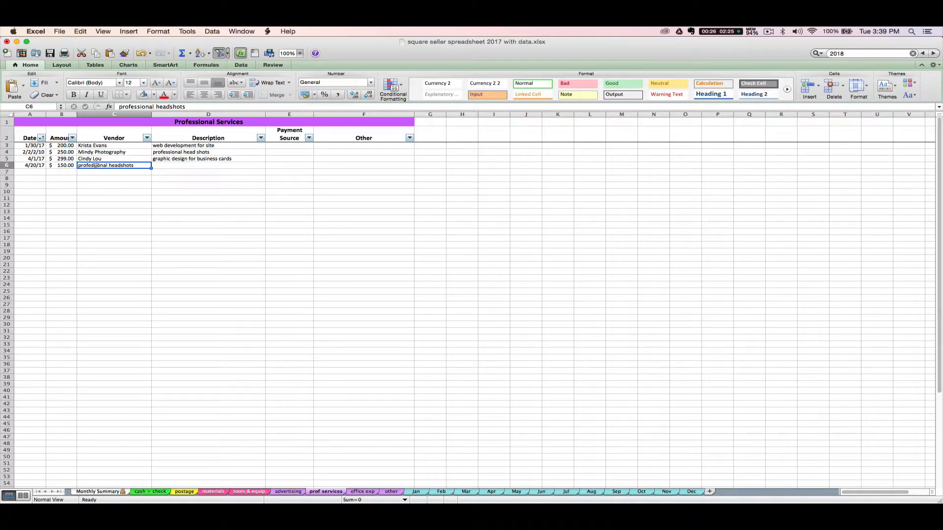
{"action": "key", "text": "BackSpace"}
{"action": "left_click", "coordinate": [63, 166]}
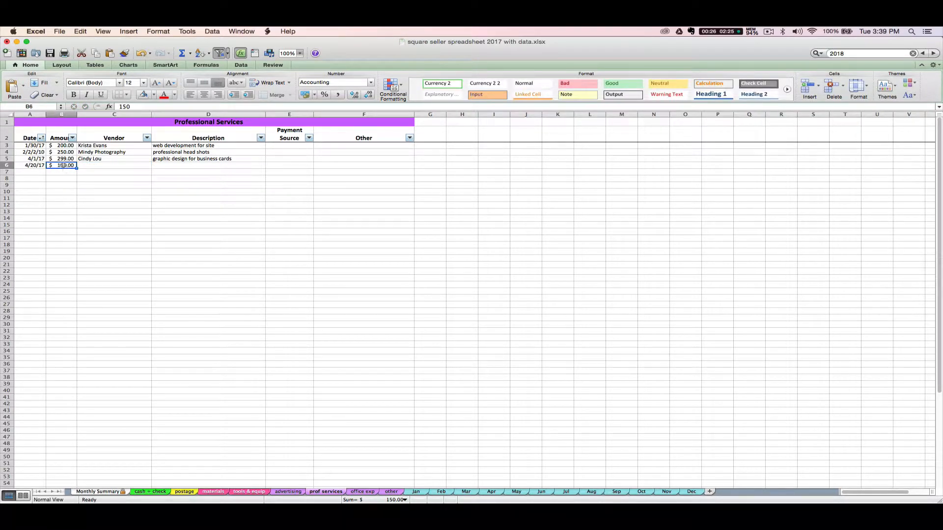
{"action": "key", "text": "BackSpace"}
{"action": "left_click", "coordinate": [43, 166]}
{"action": "key", "text": "BackSpace"}
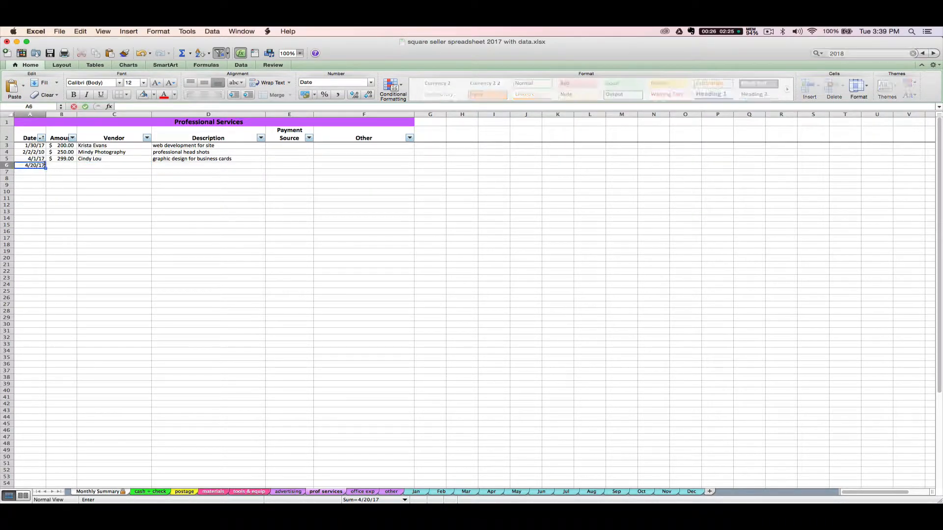
{"action": "key", "text": "Return"}
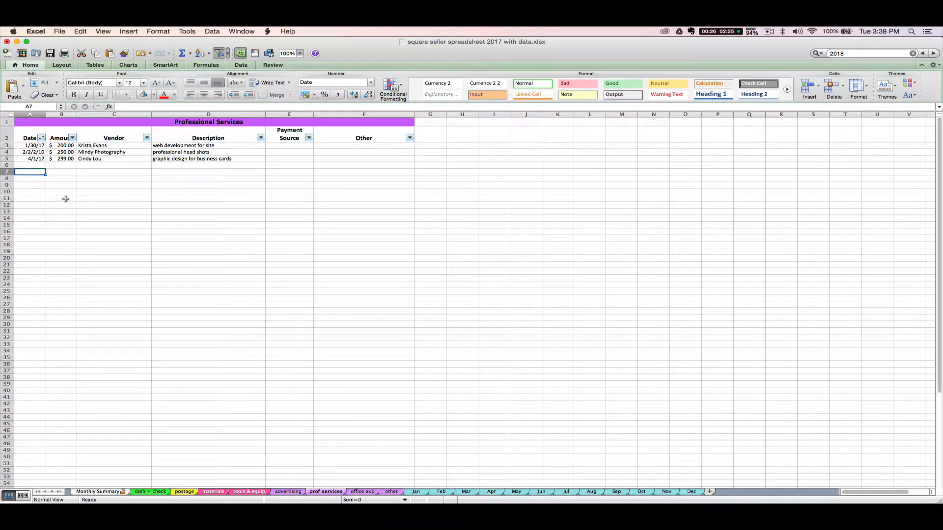
{"action": "key", "text": "Up"}
Enter date 4/20/17, amount $100.00 and the vendor's name in row 6
{"action": "type", "text": "4"}
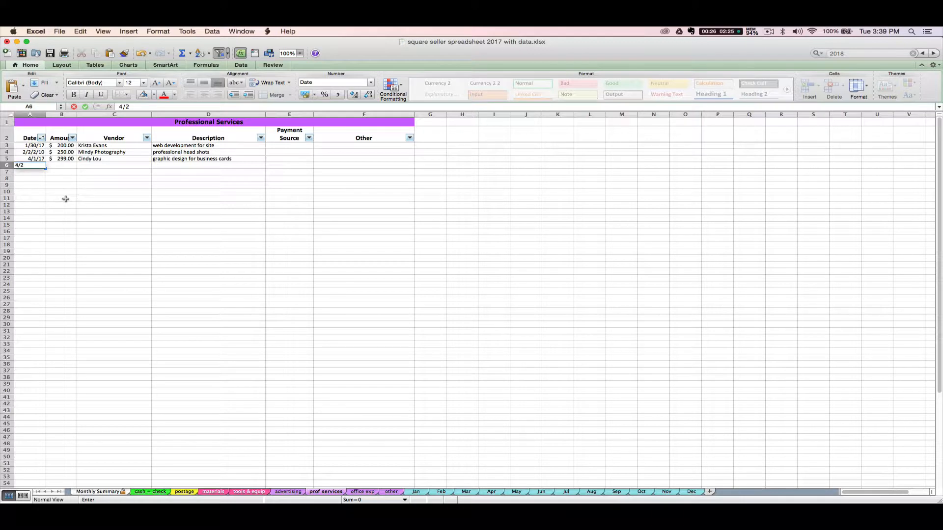
{"action": "key", "text": "Tab"}
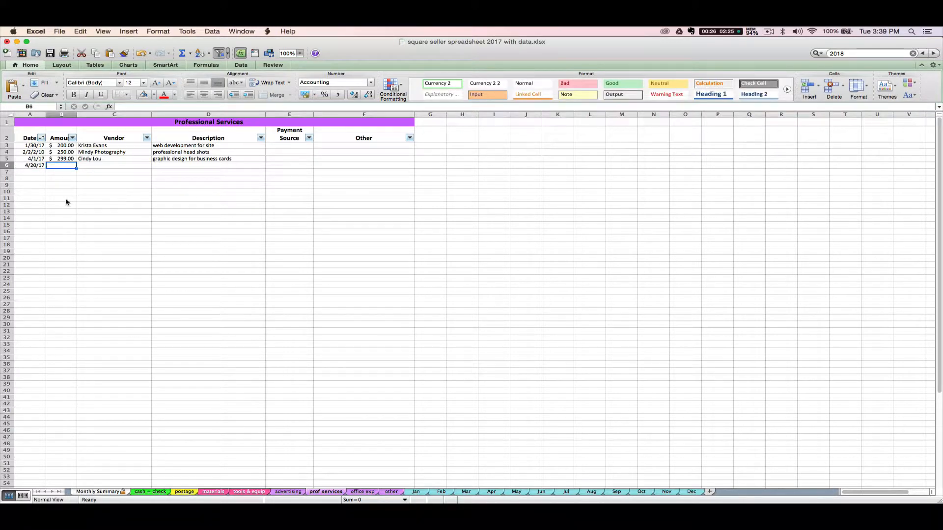
{"action": "type", "text": "0"}
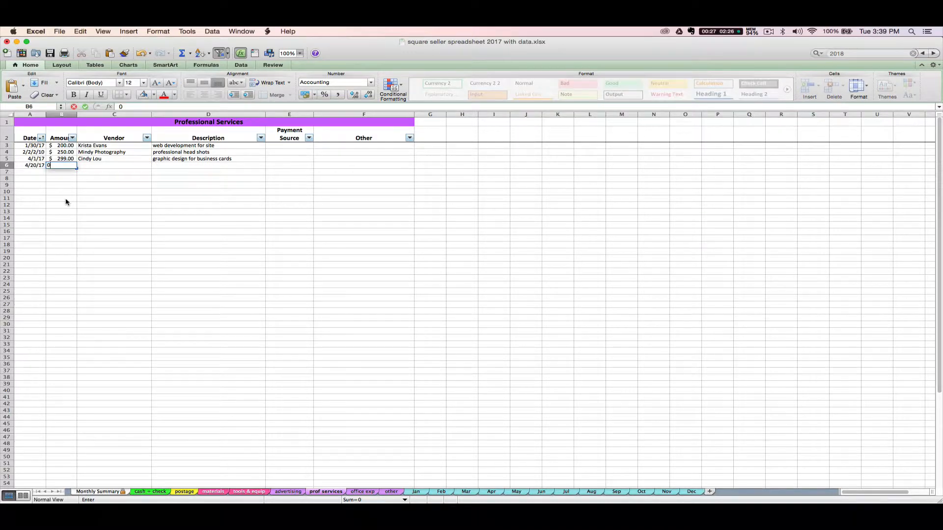
{"action": "type", "text": "0.0"}
{"action": "key", "text": "Tab"}
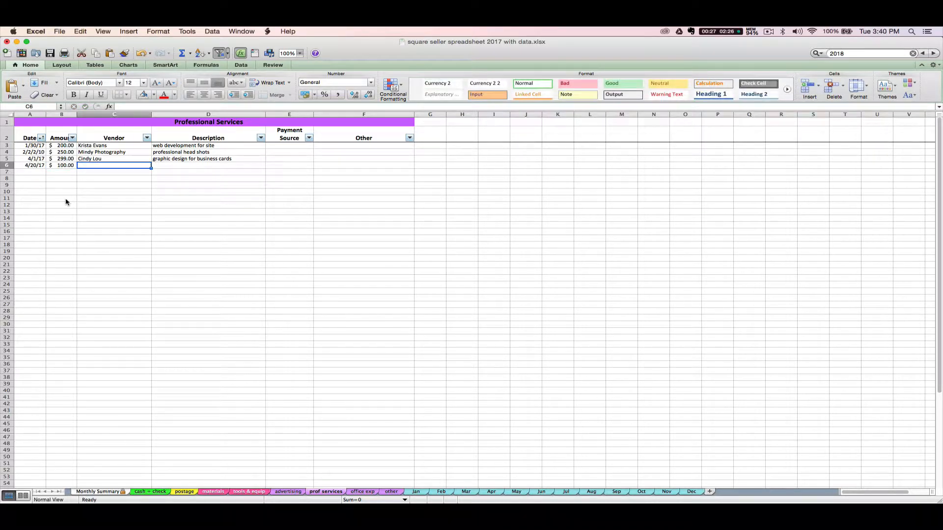
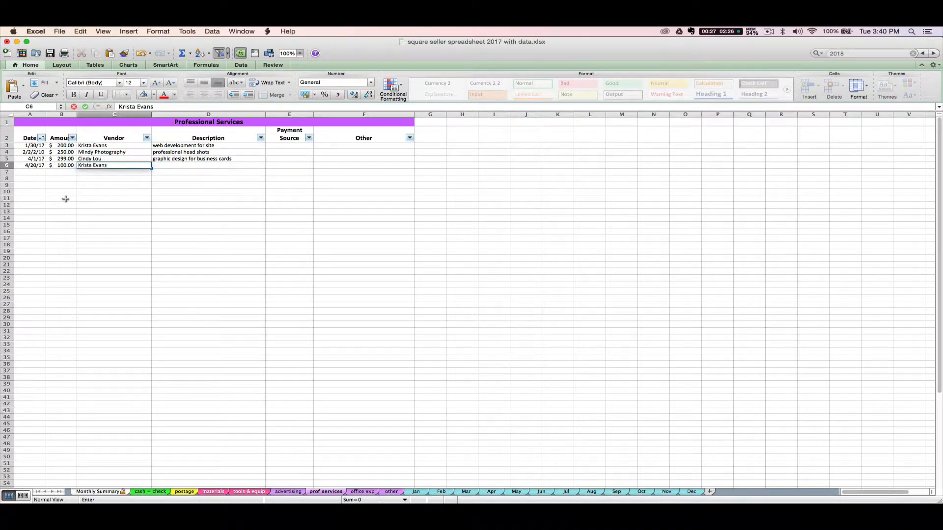
{"action": "key", "text": "Tab"}
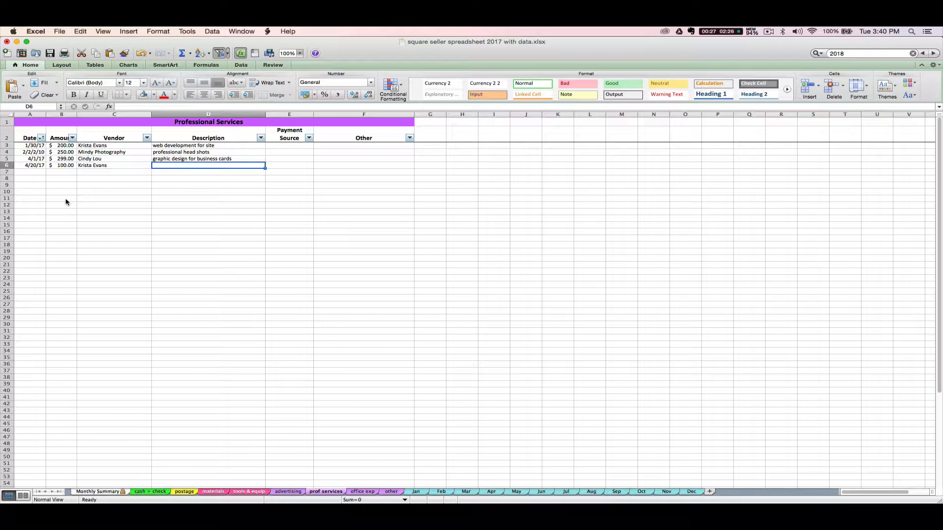
Add description 'web design' and payment source 'bank account', then return to the Monthly Summary
{"action": "type", "text": "web design"}
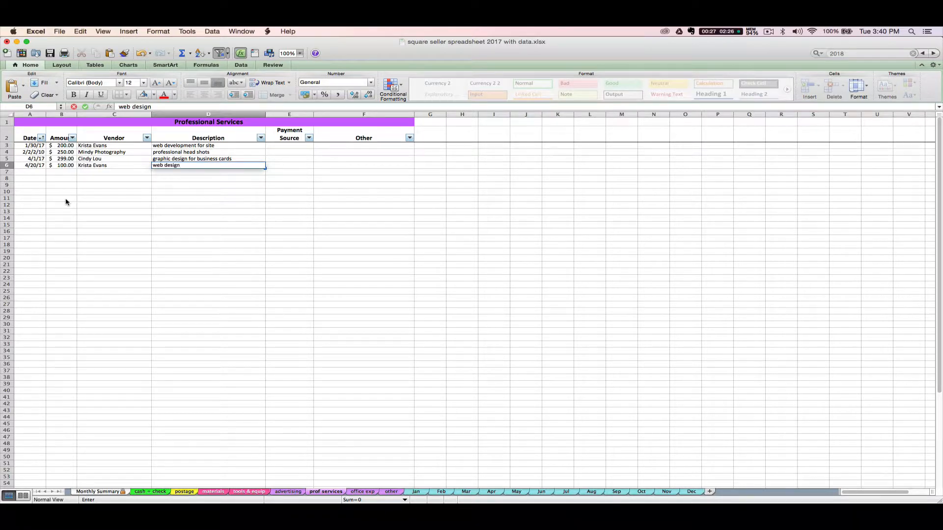
{"action": "key", "text": "Tab"}
{"action": "type", "text": "banka ccou"}
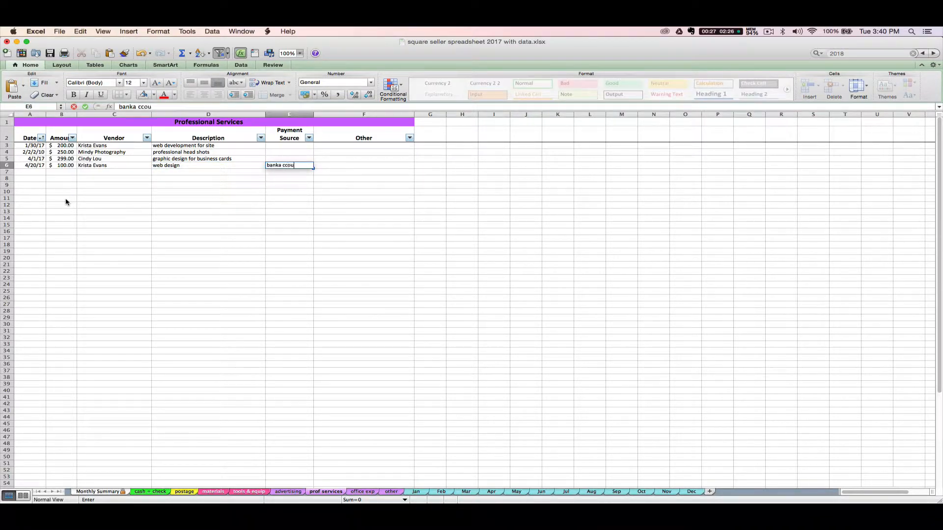
{"action": "key", "text": "BackSpace"}
{"action": "key", "text": "BackSpace"}
{"action": "type", "text": "ccount"}
{"action": "key", "text": "Tab"}
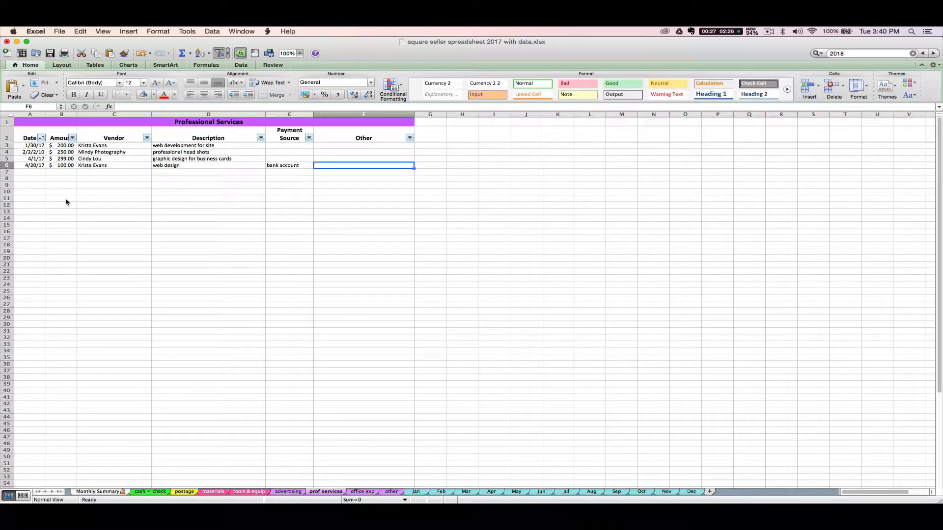
{"action": "left_click", "coordinate": [65, 158]}
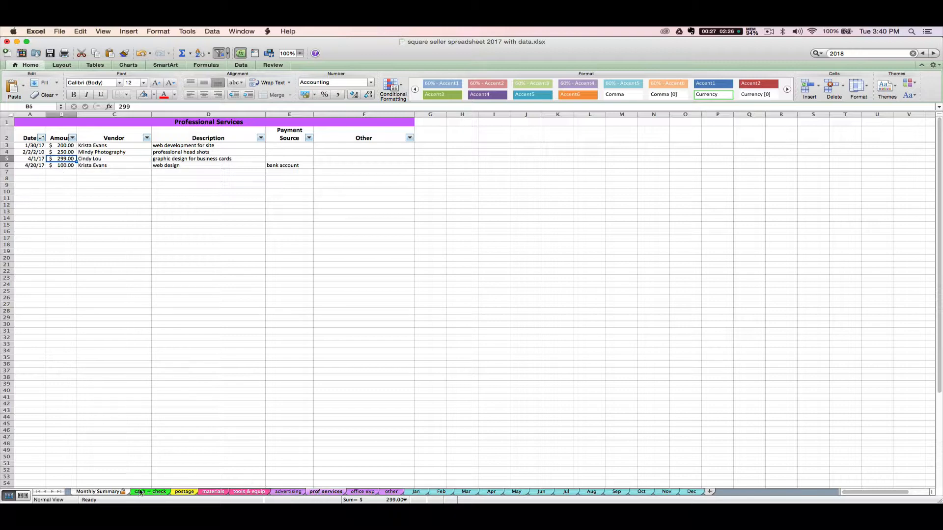
{"action": "left_click", "coordinate": [104, 492]}
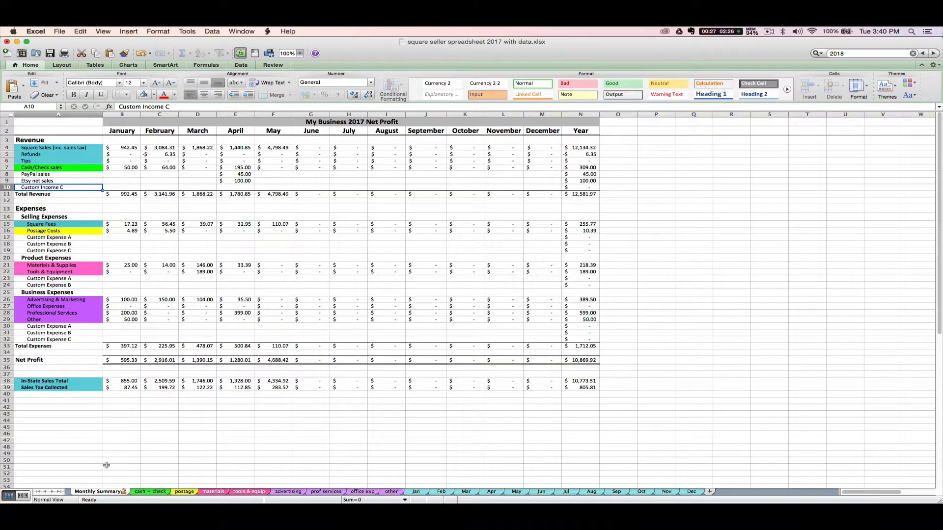
{"action": "left_click", "coordinate": [235, 313]}
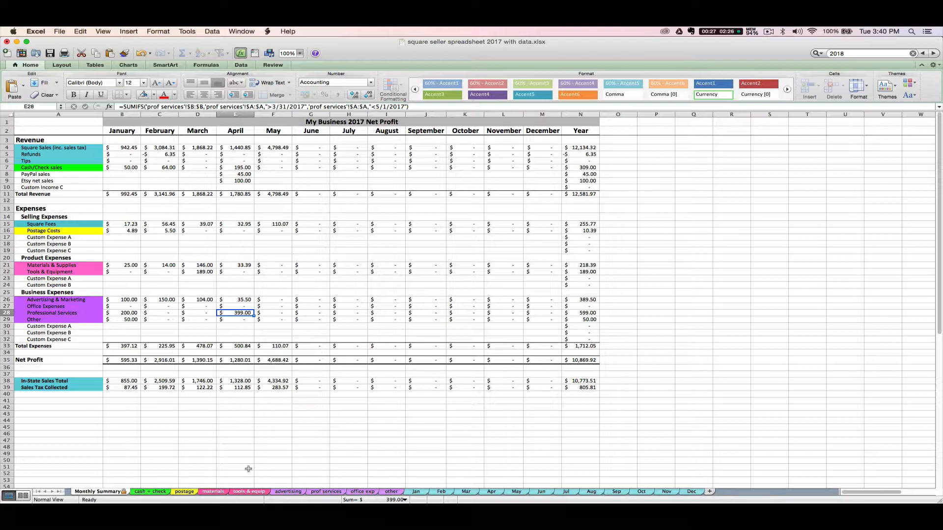
{"action": "left_click", "coordinate": [391, 492]}
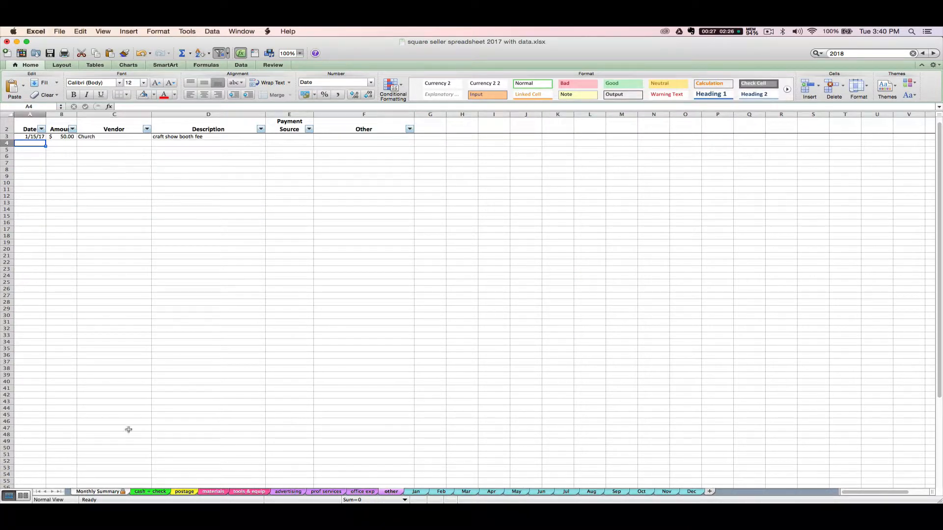
{"action": "left_click", "coordinate": [98, 492]}
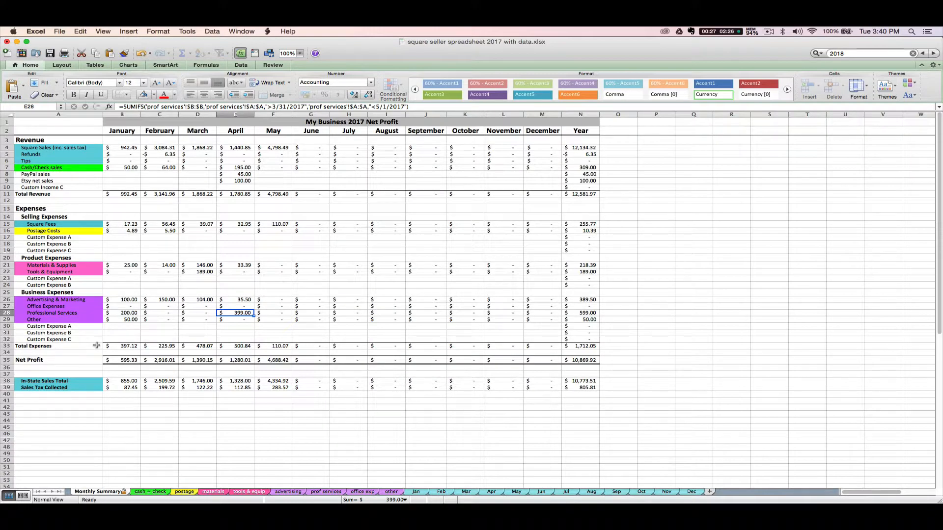
{"action": "left_click", "coordinate": [58, 326]}
{"action": "left_click", "coordinate": [54, 284]}
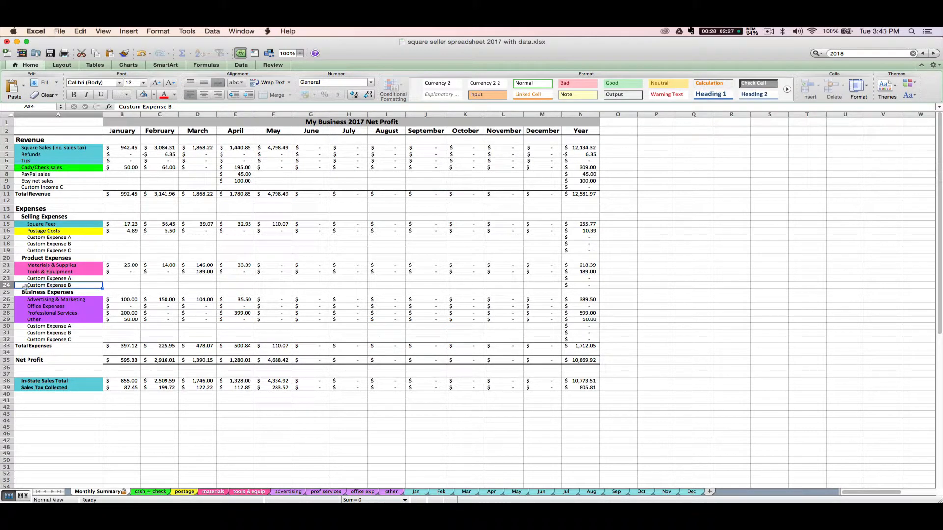
Relabel A17 'Craft Show Fees' with $250.00 in April, then switch to the advertising sheet
{"action": "left_click", "coordinate": [39, 237]}
{"action": "type", "text": "Craft"}
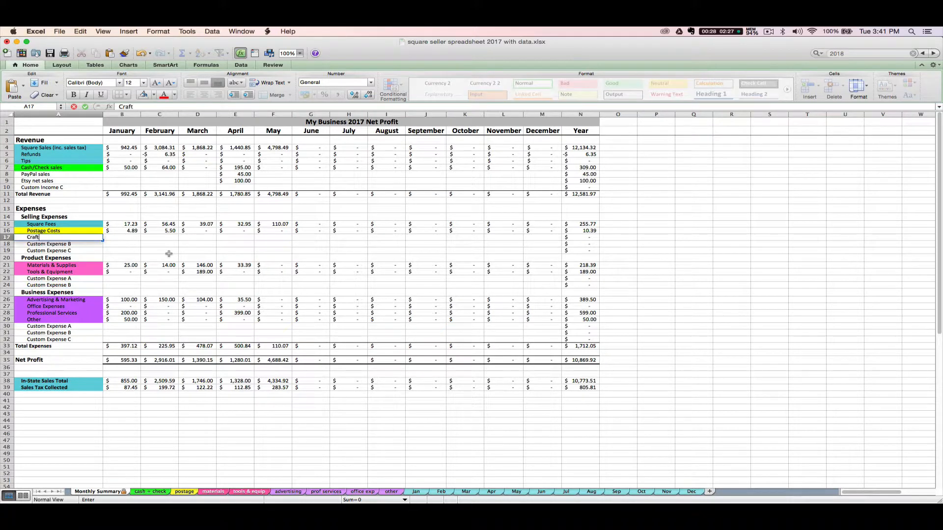
{"action": "type", "text": " ShowsFees"}
{"action": "key", "text": "Return"}
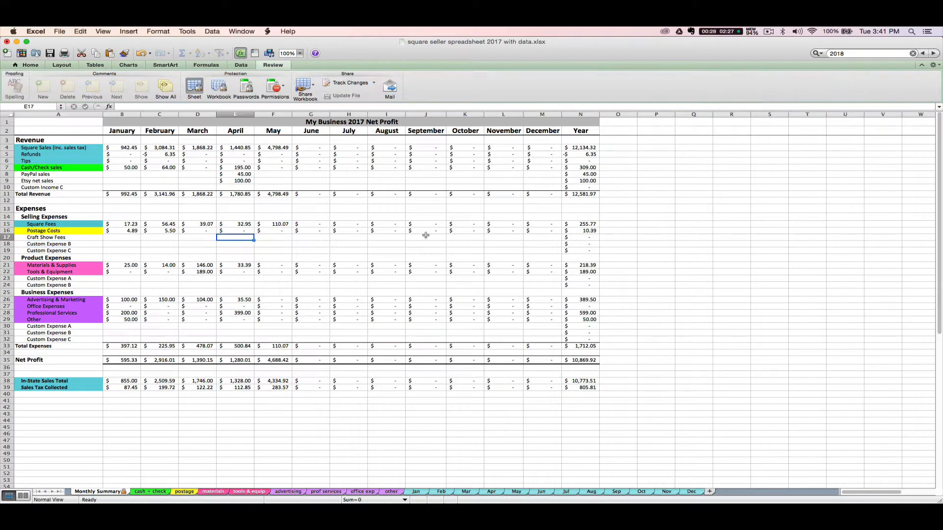
{"action": "type", "text": "250"}
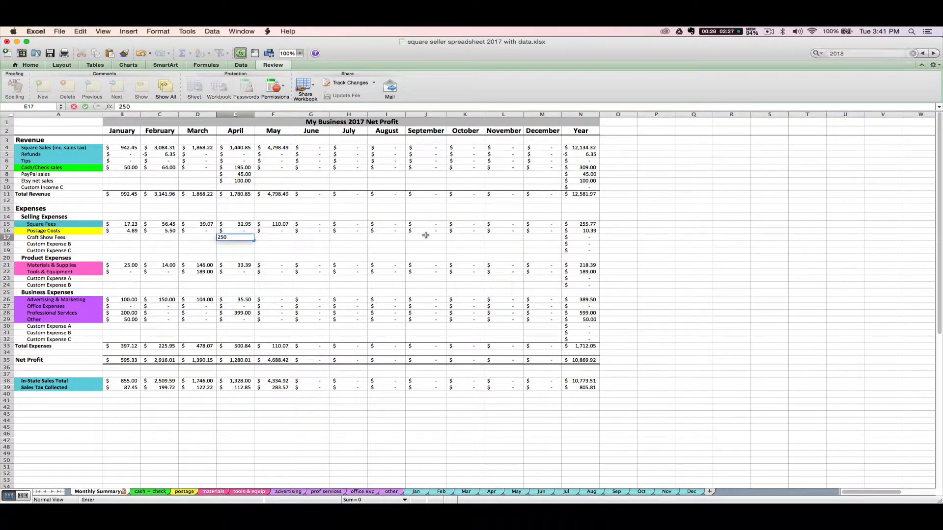
{"action": "key", "text": "Return"}
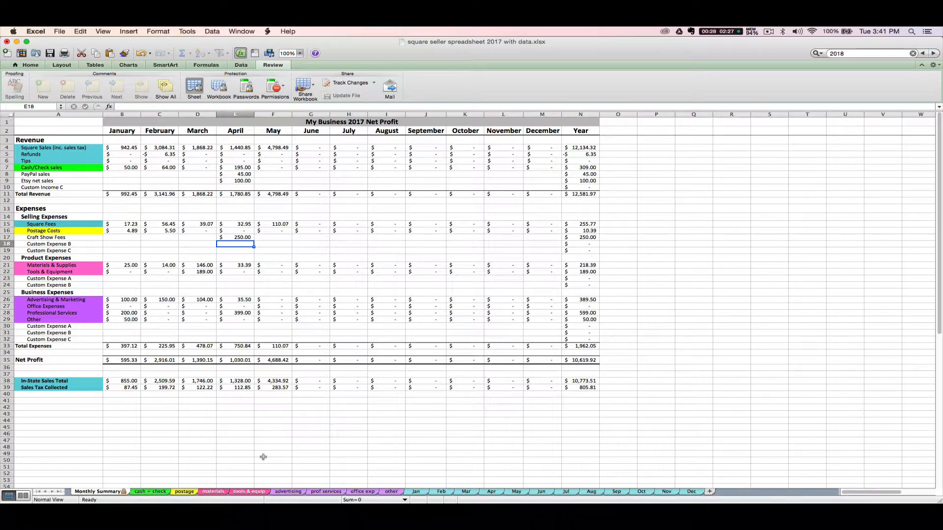
{"action": "left_click", "coordinate": [299, 492]}
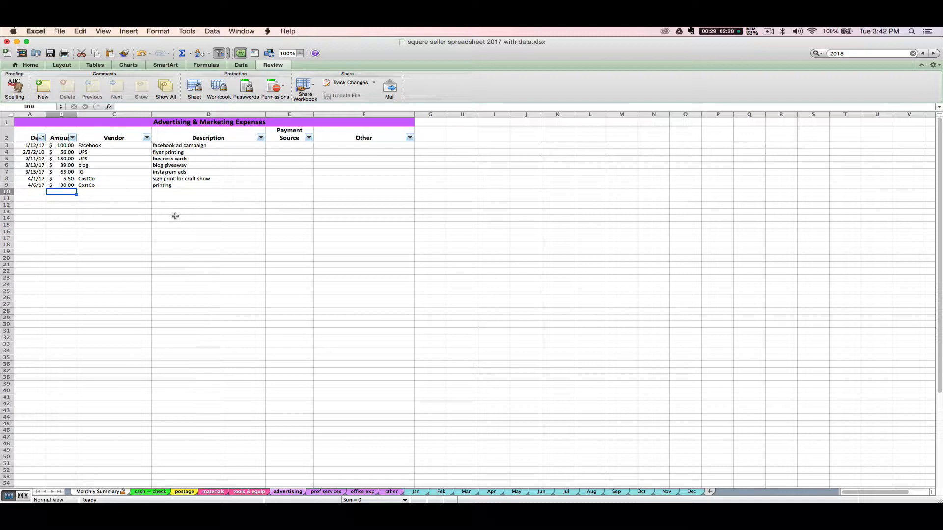
Enter advertising expenses 1/31/17 $50 and 1/1/17 $450 starting in row 10
{"action": "left_click", "coordinate": [41, 191]}
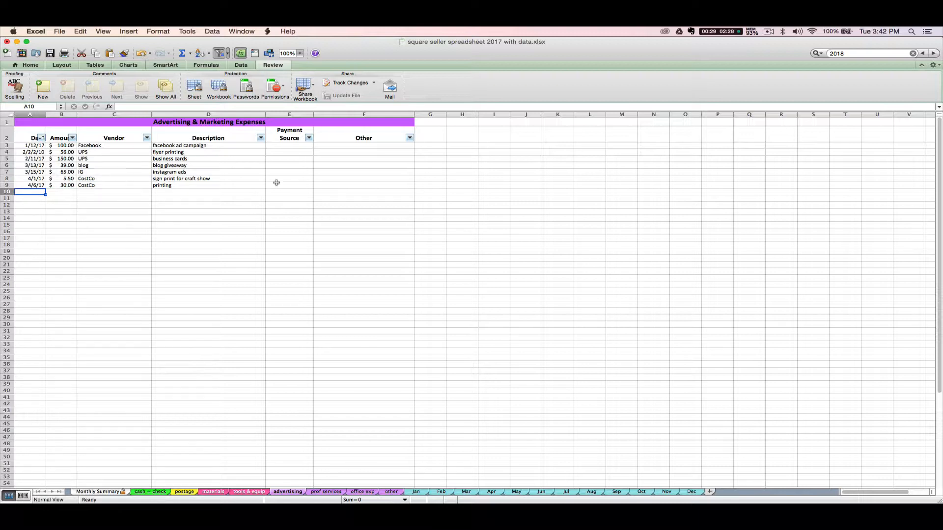
{"action": "type", "text": "1/31/17"}
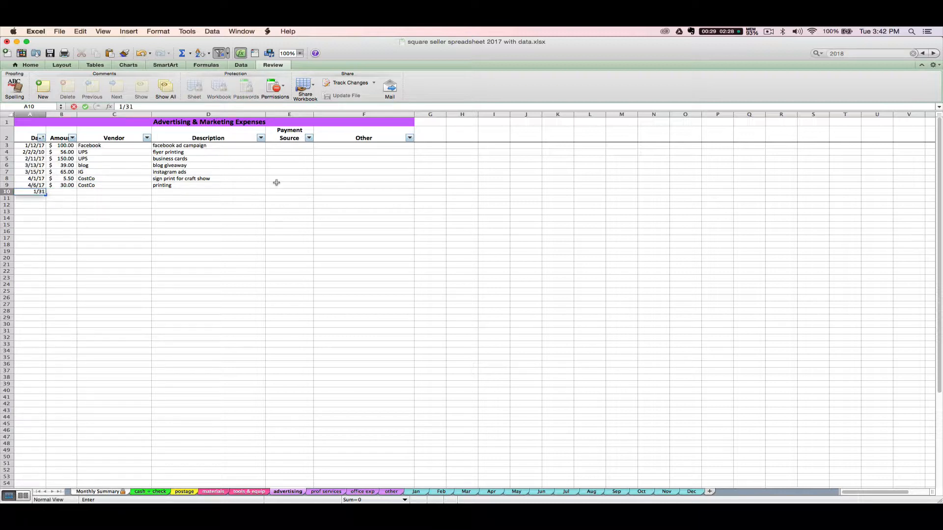
{"action": "key", "text": "Tab"}
{"action": "type", "text": "50"}
{"action": "key", "text": "Return"}
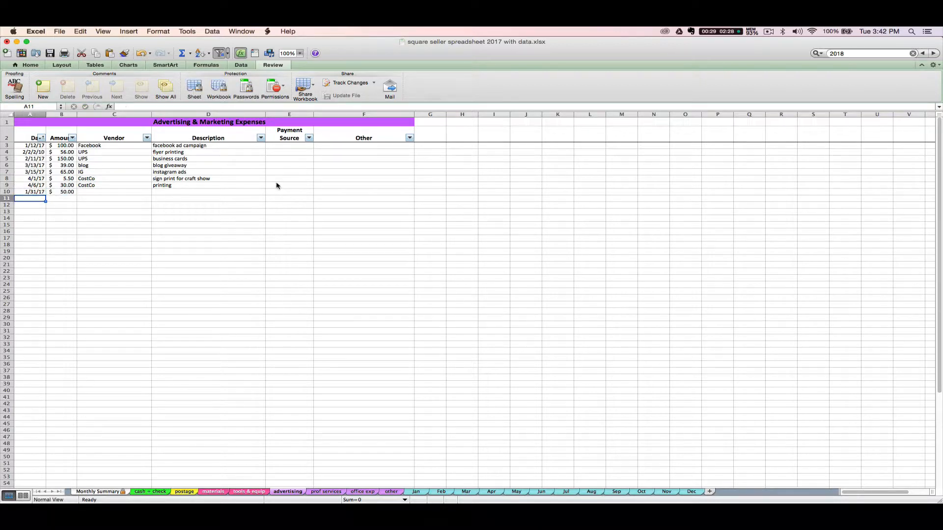
{"action": "type", "text": "1/1"}
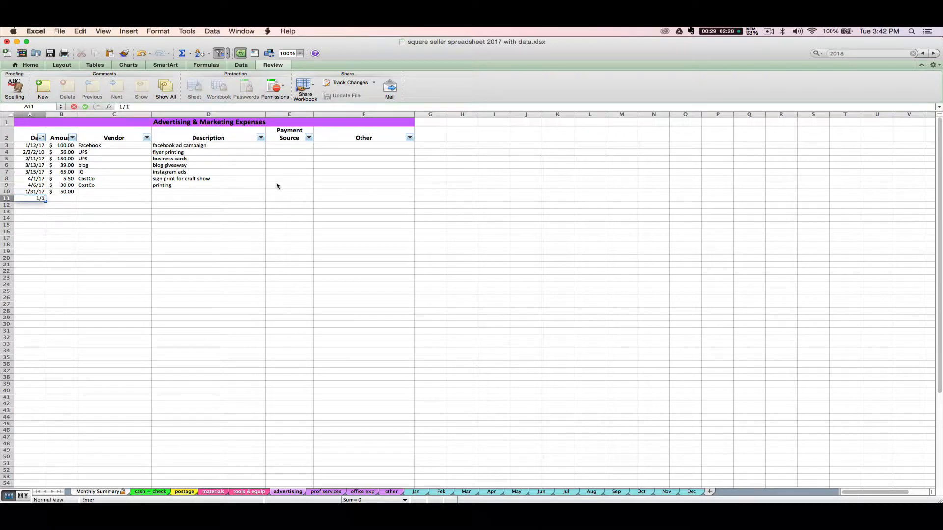
{"action": "type", "text": "/17"}
{"action": "key", "text": "Tab"}
{"action": "type", "text": "450"}
{"action": "key", "text": "Return"}
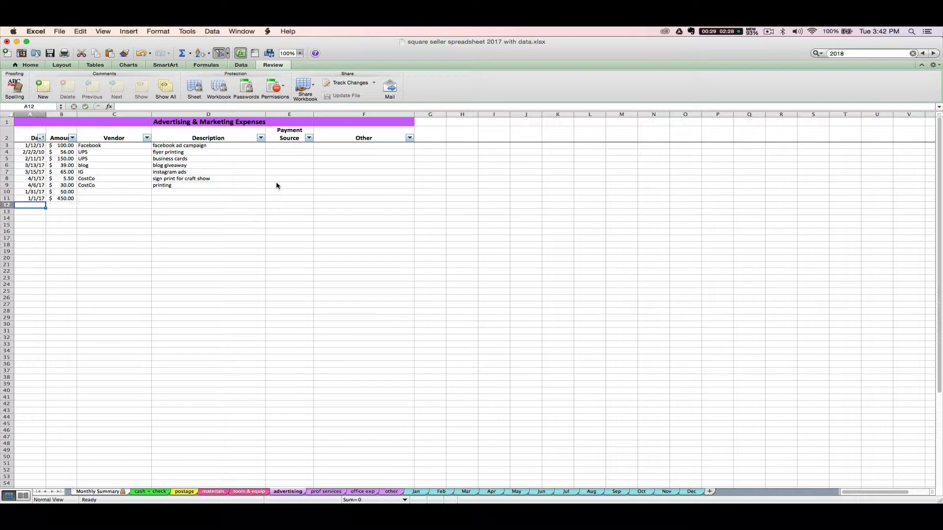
Add 2/1/17 $40 and the next date, 3/5/17, in the following rows
{"action": "type", "text": "2/1/17"}
{"action": "key", "text": "Tab"}
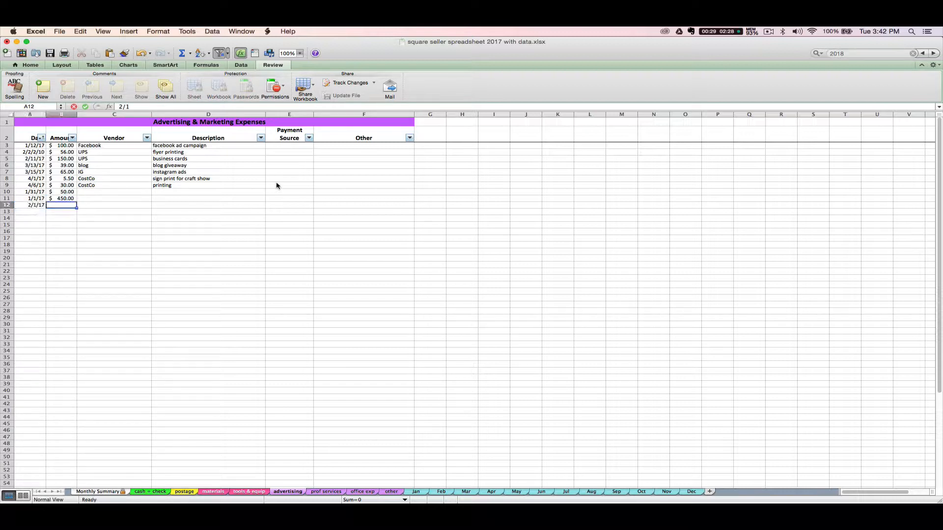
{"action": "type", "text": "40"}
{"action": "key", "text": "Return"}
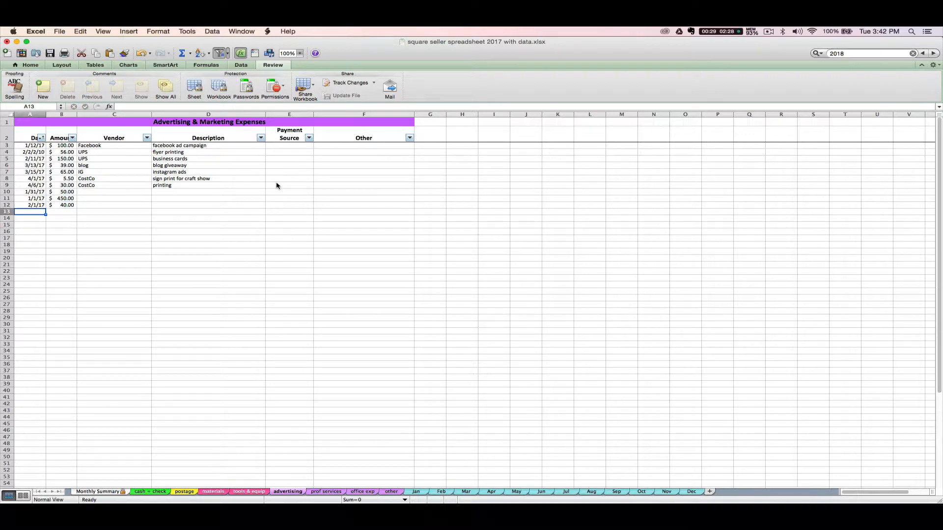
{"action": "type", "text": "3/5"}
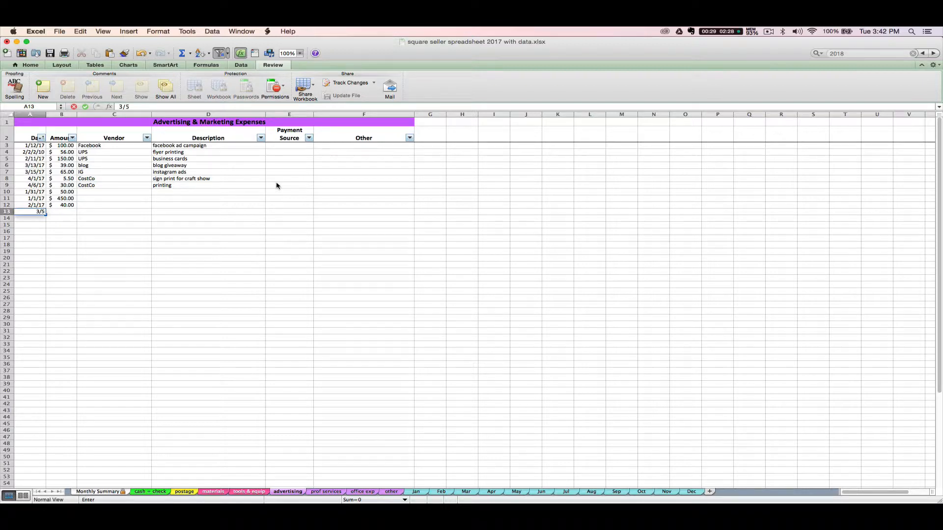
{"action": "type", "text": "/17"}
{"action": "key", "text": "Tab"}
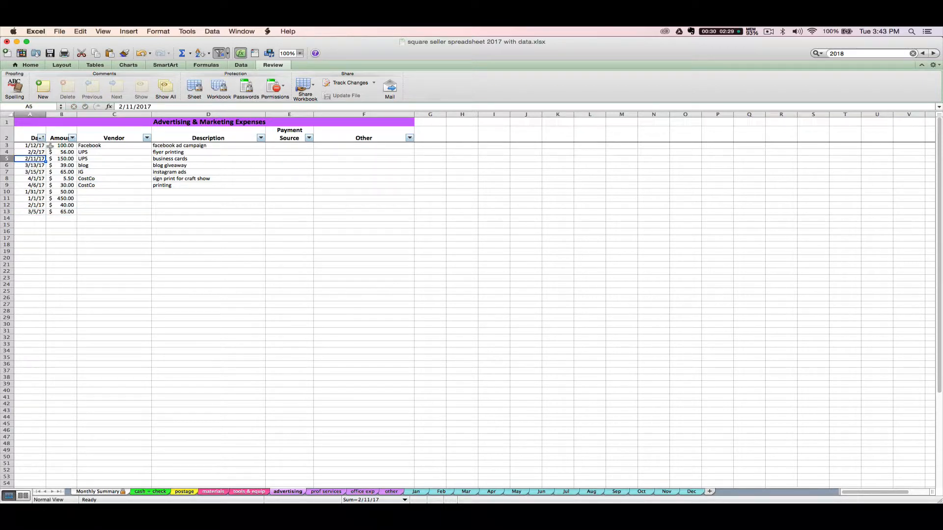
Sort the advertising table by Date ascending, from 1/1/17 through 4/6/17
{"action": "left_click", "coordinate": [42, 138]}
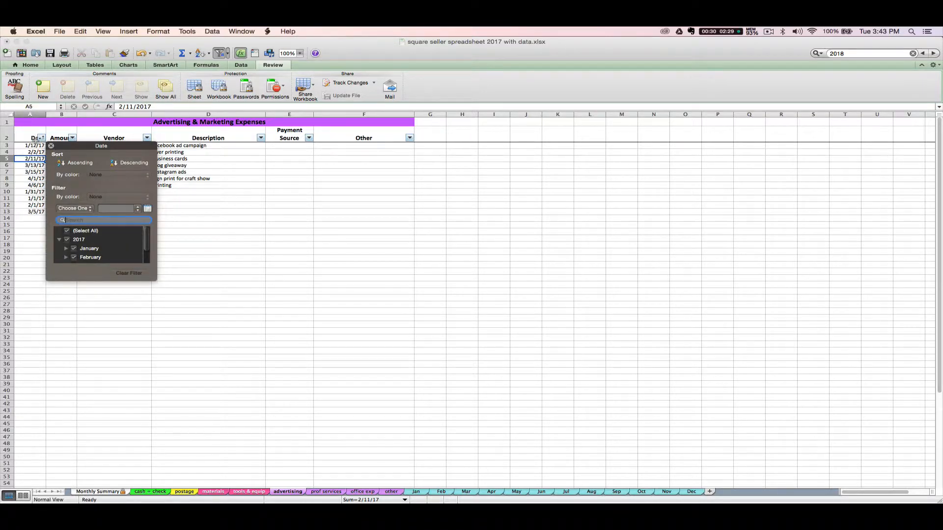
{"action": "left_click", "coordinate": [76, 167]}
{"action": "left_click", "coordinate": [22, 190]}
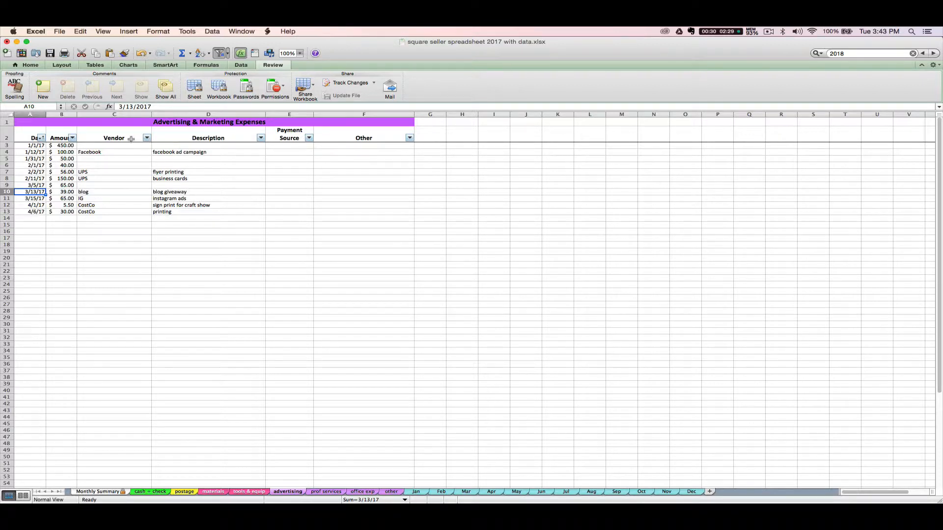
Filter the Vendor column to UPS only, leaving the 2/2/17 $56 and 2/11/17 $150 rows
{"action": "left_click", "coordinate": [147, 138]}
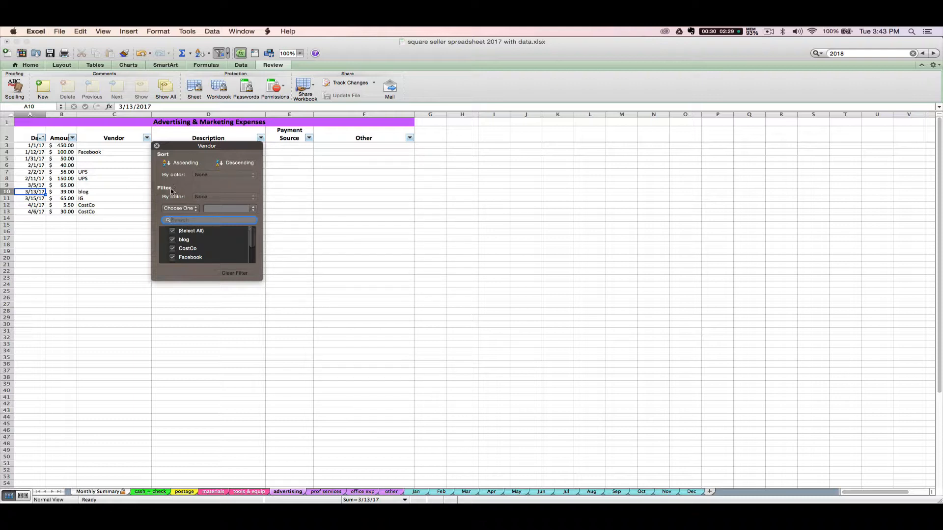
{"action": "left_click", "coordinate": [173, 231]}
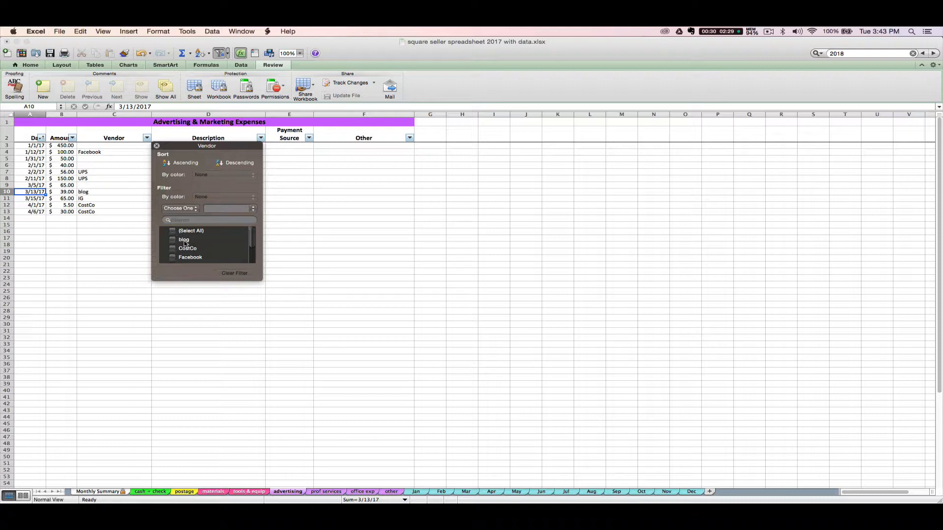
{"action": "scroll", "coordinate": [189, 253], "scroll_direction": "down", "scroll_amount": 1}
{"action": "scroll", "coordinate": [190, 253], "scroll_direction": "down", "scroll_amount": 3}
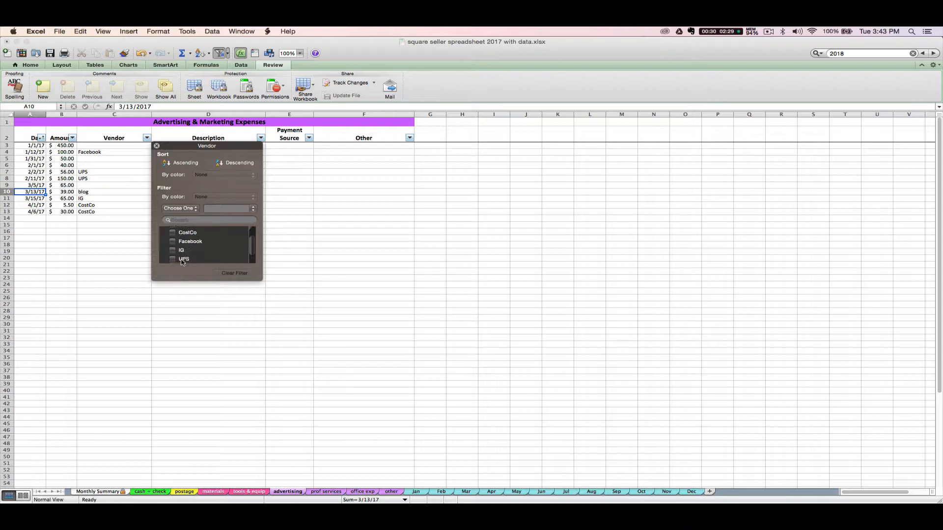
{"action": "left_click", "coordinate": [182, 259]}
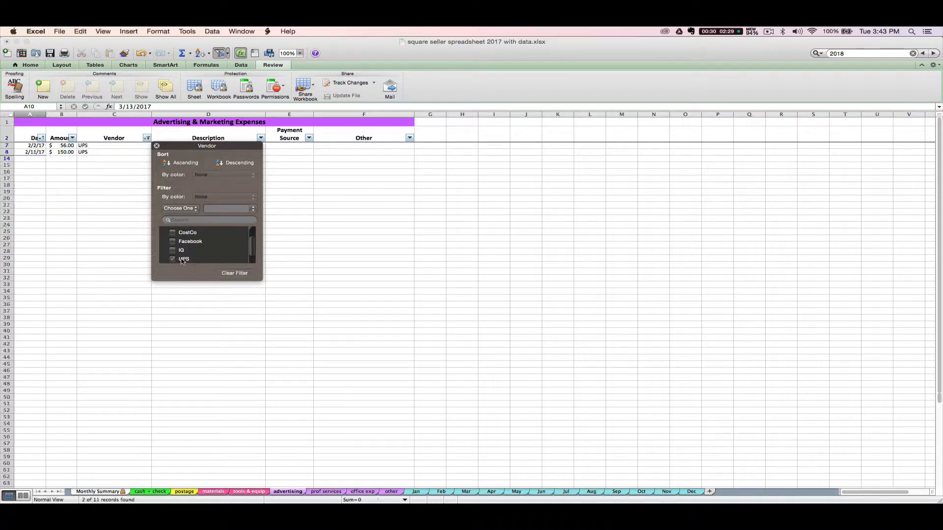
{"action": "left_click", "coordinate": [124, 206]}
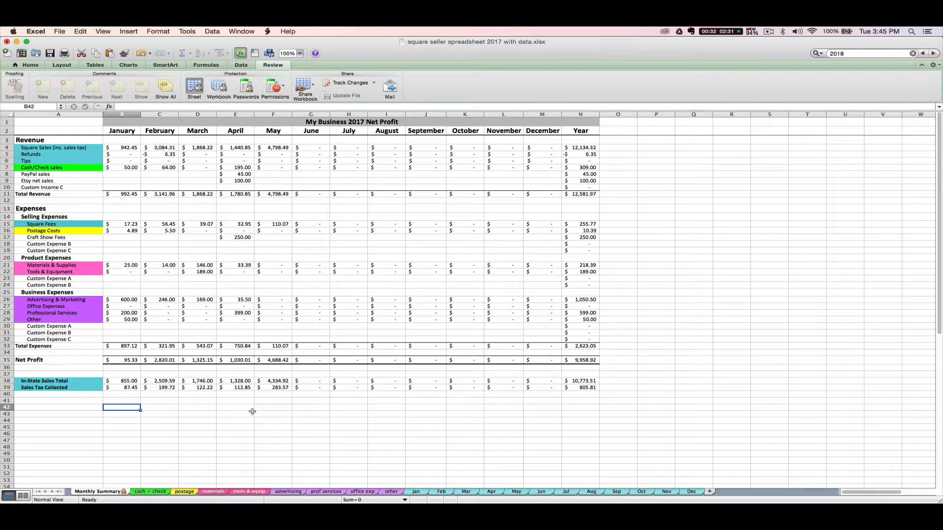
{"action": "left_click", "coordinate": [212, 491]}
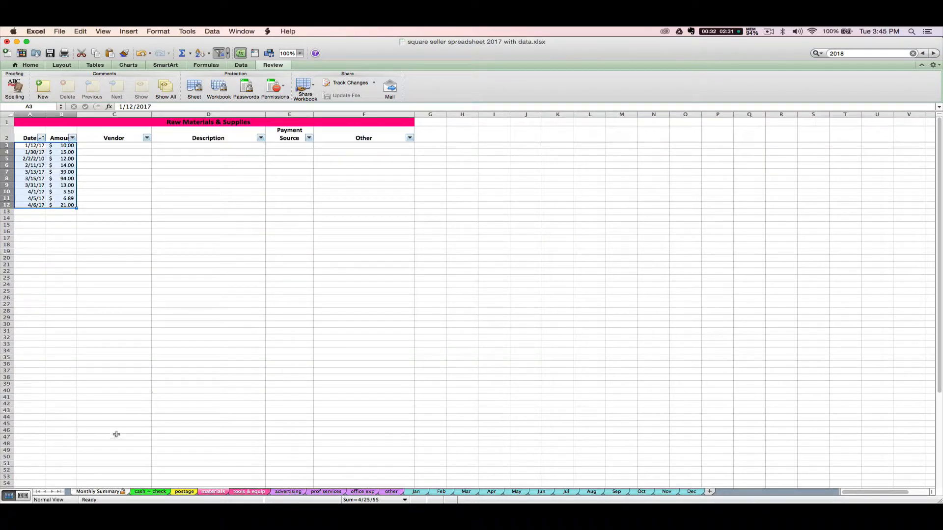
{"action": "left_click", "coordinate": [97, 491]}
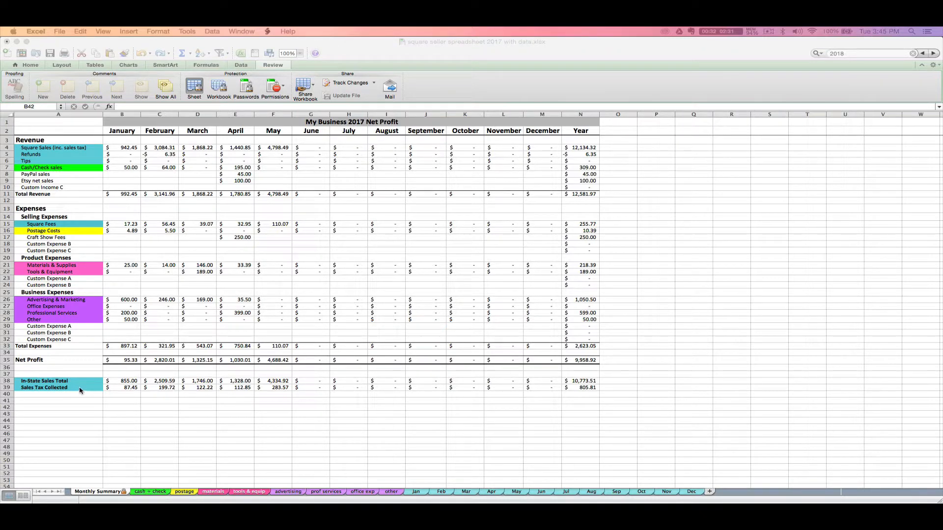
{"action": "left_click", "coordinate": [67, 389]}
{"action": "left_click", "coordinate": [49, 388]}
{"action": "left_click", "coordinate": [415, 493]}
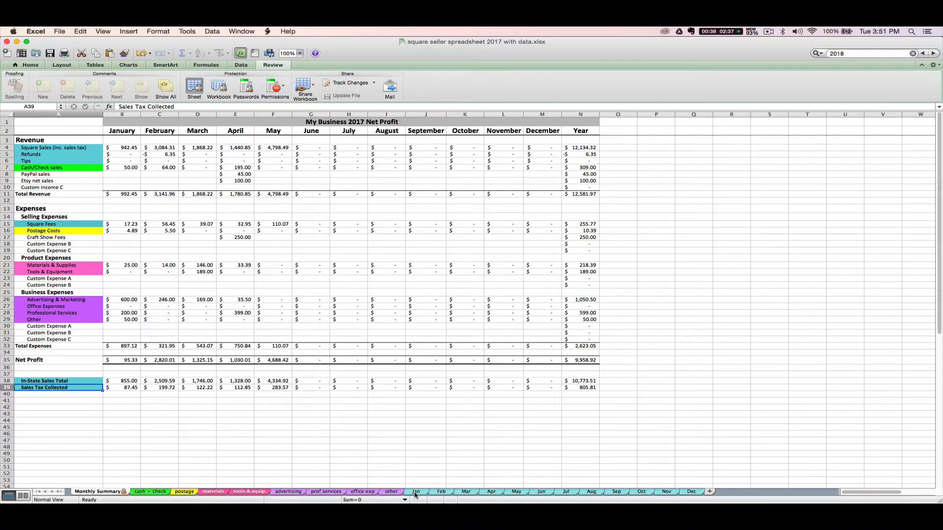
{"action": "left_click", "coordinate": [417, 492]}
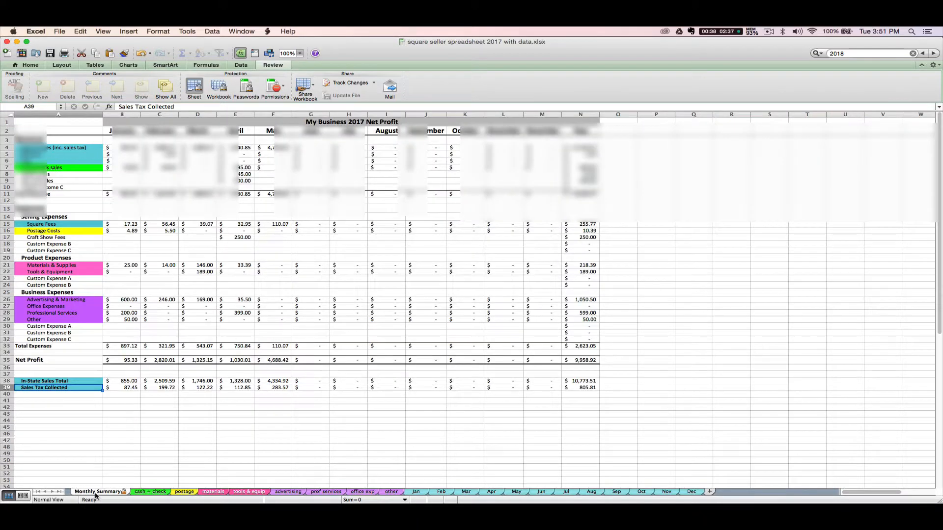
{"action": "left_click", "coordinate": [97, 492]}
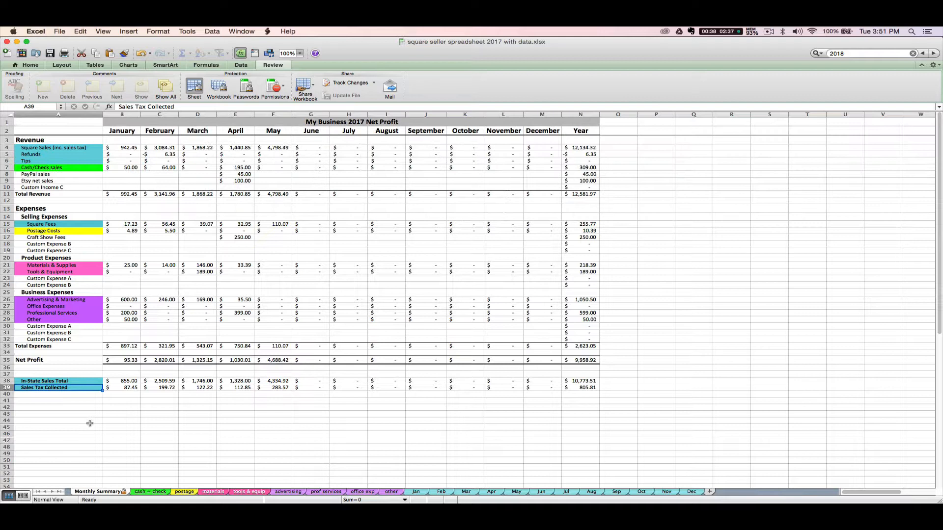
{"action": "left_click", "coordinate": [52, 380]}
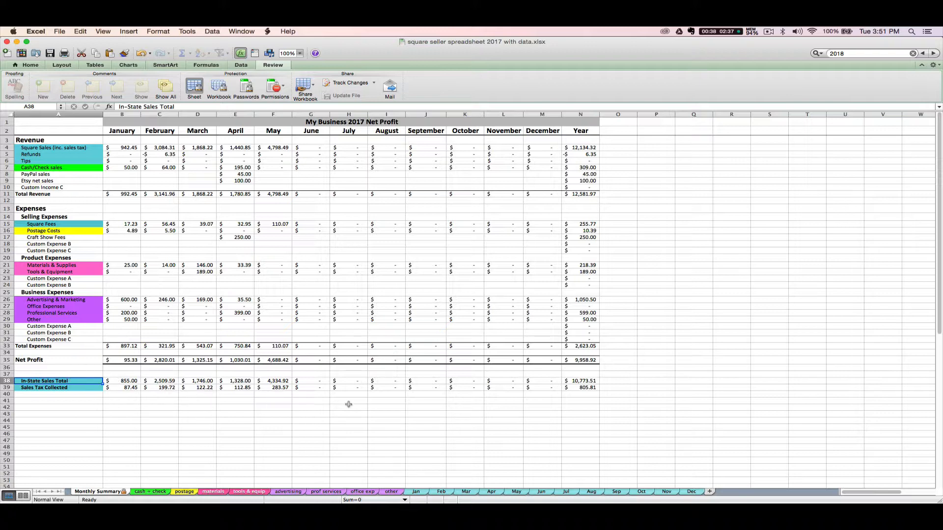
{"action": "left_click", "coordinate": [420, 492]}
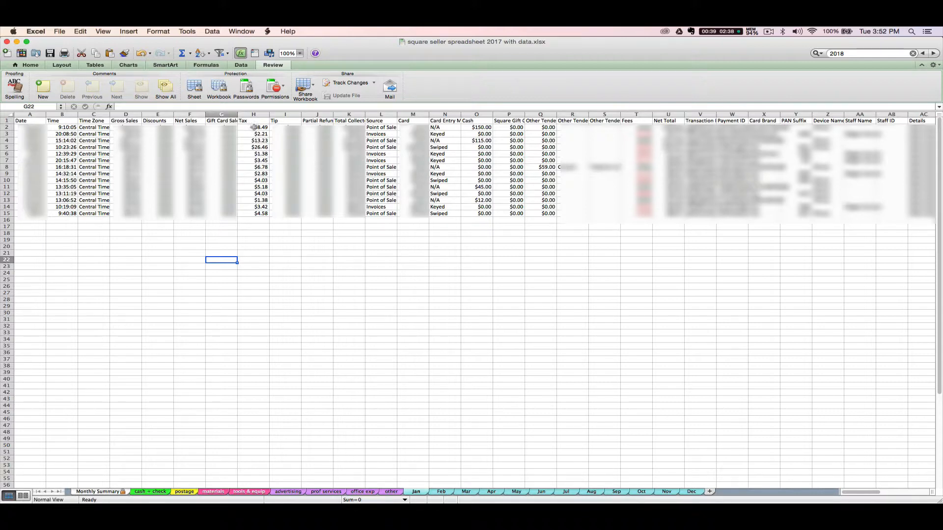
{"action": "left_click", "coordinate": [250, 127]}
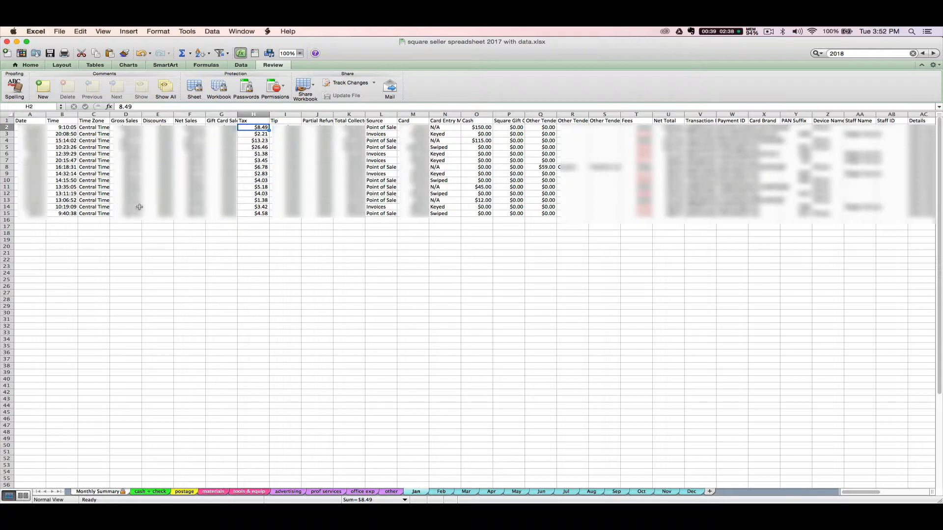
{"action": "left_click", "coordinate": [99, 491]}
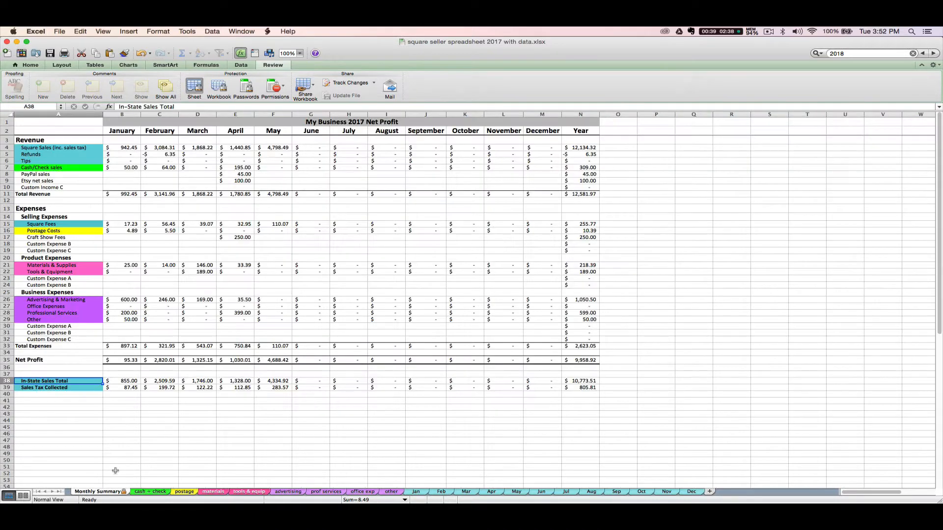
View B38's SUMIF In-State Sales formula and compare it against the Jan sheet's Tax column
{"action": "left_click", "coordinate": [132, 383]}
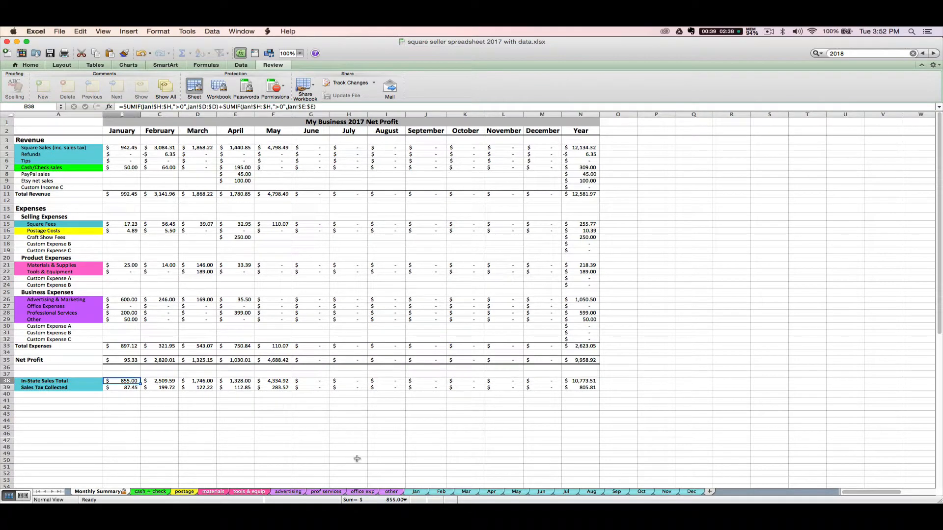
{"action": "left_click", "coordinate": [410, 491]}
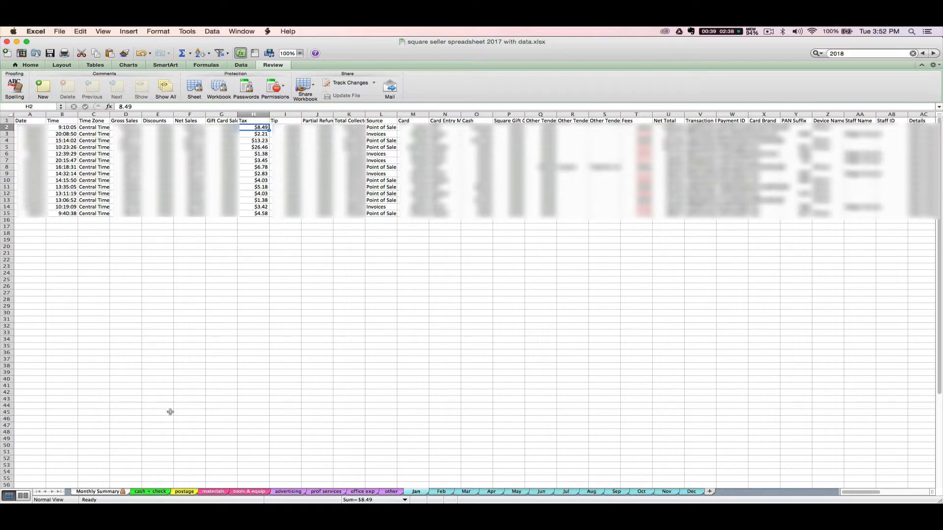
{"action": "left_click", "coordinate": [98, 491]}
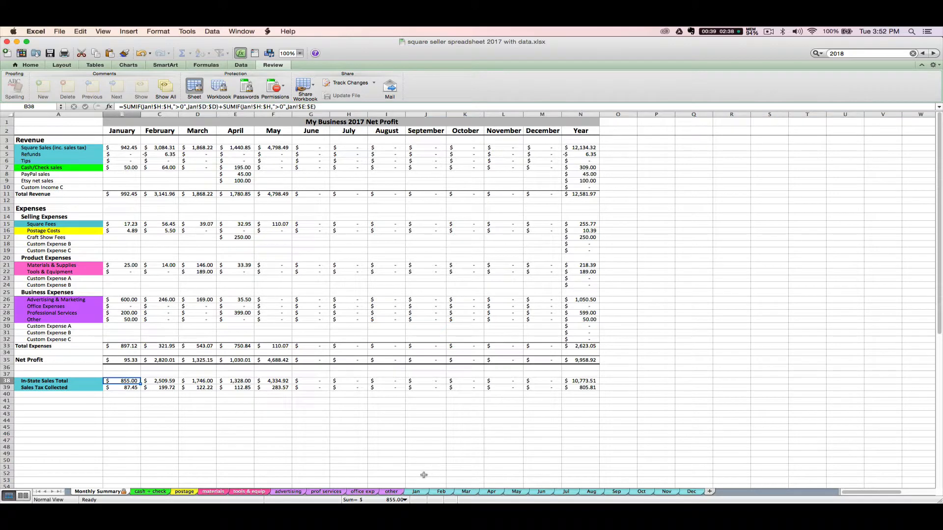
{"action": "left_click", "coordinate": [418, 492]}
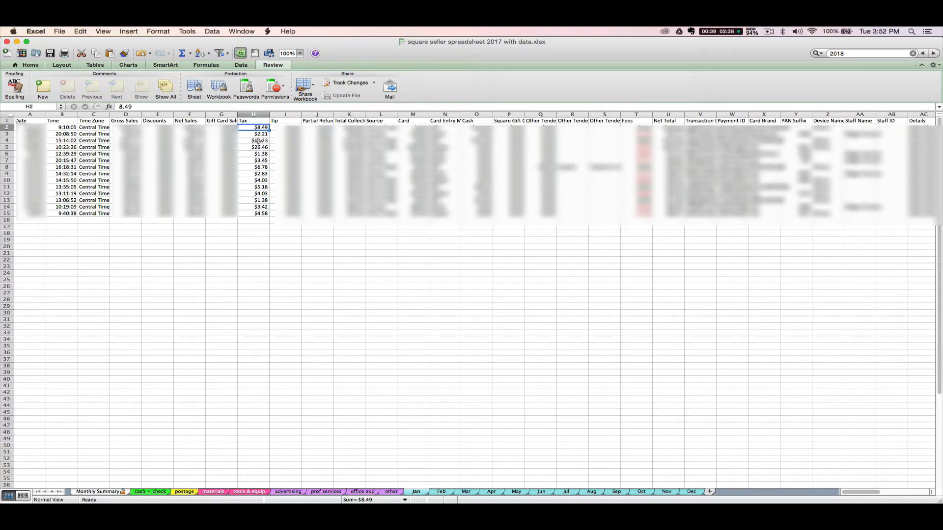
{"action": "left_click", "coordinate": [111, 492]}
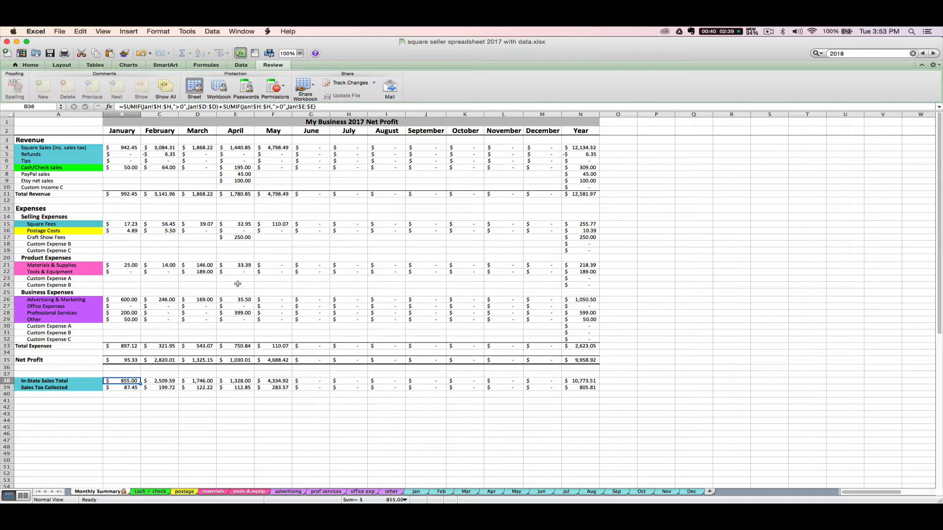
{"action": "scroll", "coordinate": [238, 287], "scroll_direction": "down", "scroll_amount": 3}
{"action": "scroll", "coordinate": [245, 300], "scroll_direction": "up", "scroll_amount": 3}
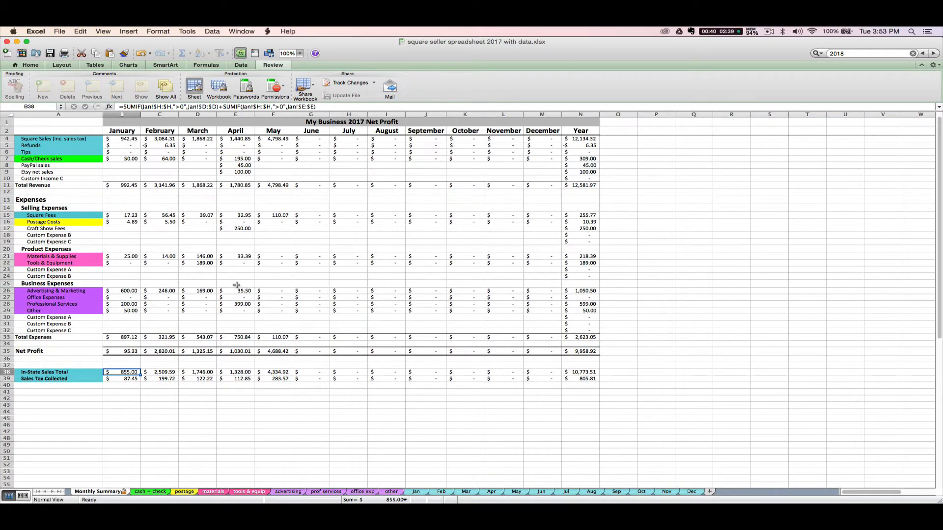